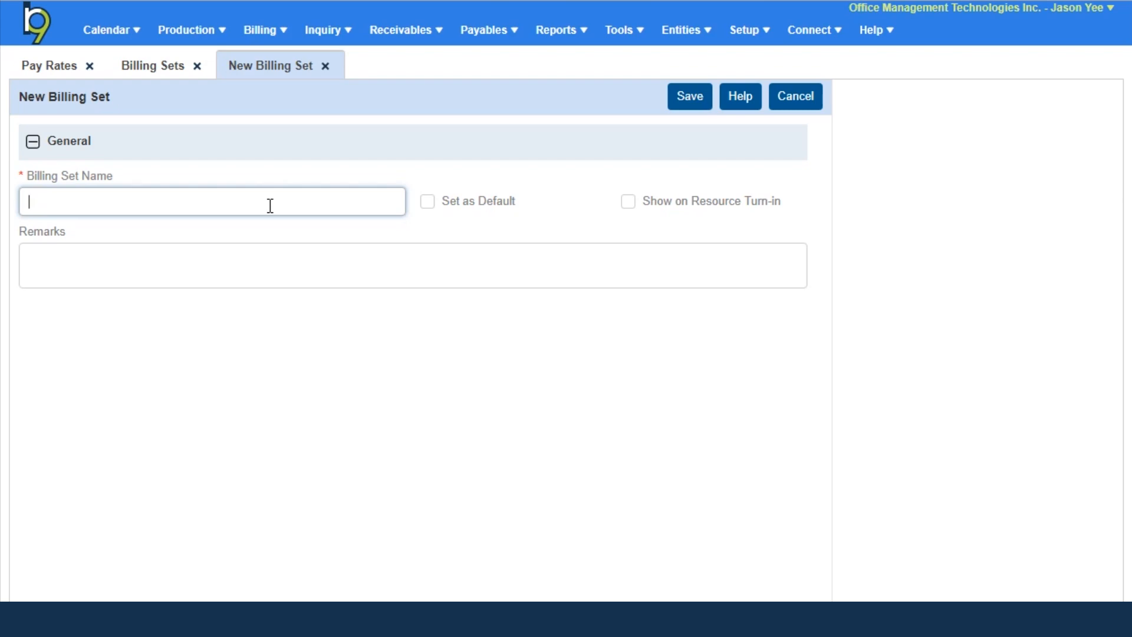
- Name the new billing set O&1, make it the default, and save it
text(O&1)
click(427, 204)
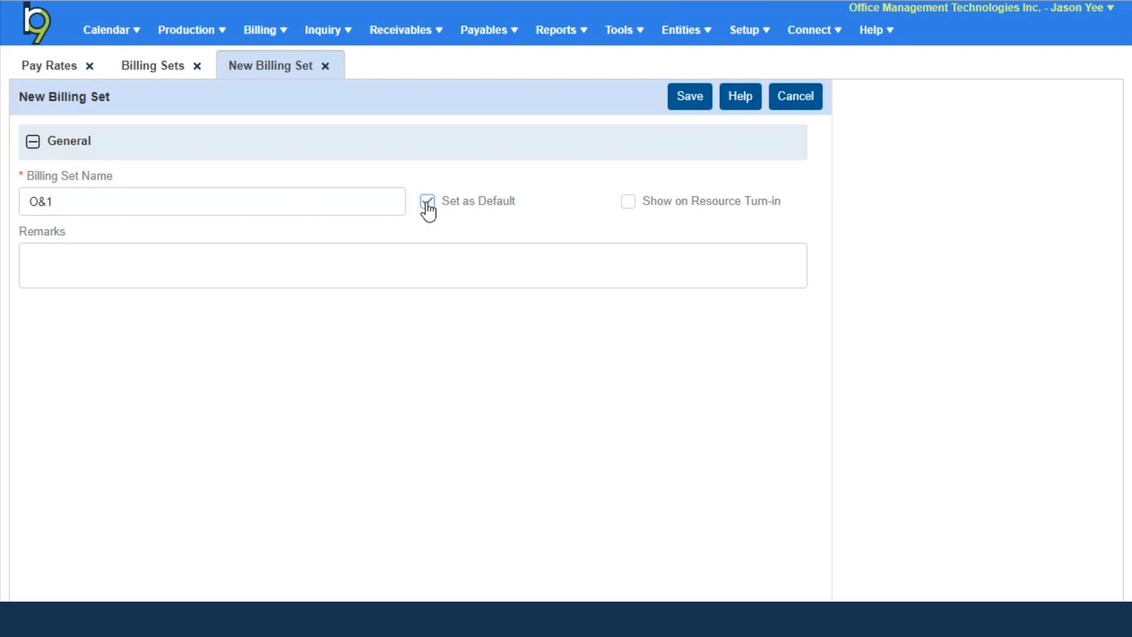
click(688, 107)
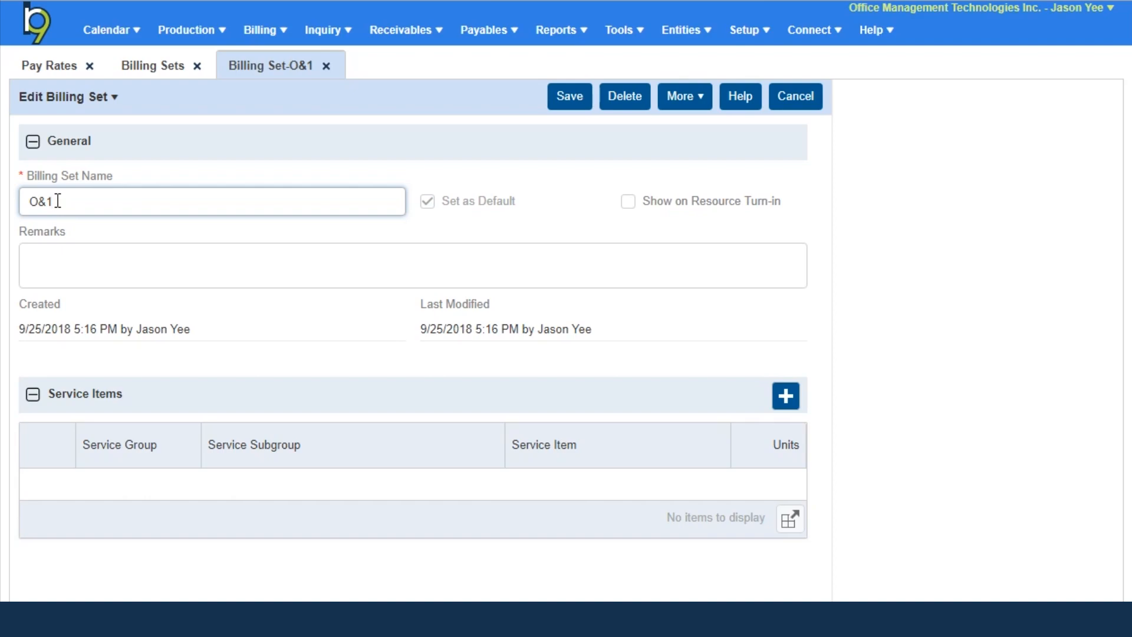
- Add the Original service item from service group 1. Original with 1 unit, and save it ready for another entry
click(787, 403)
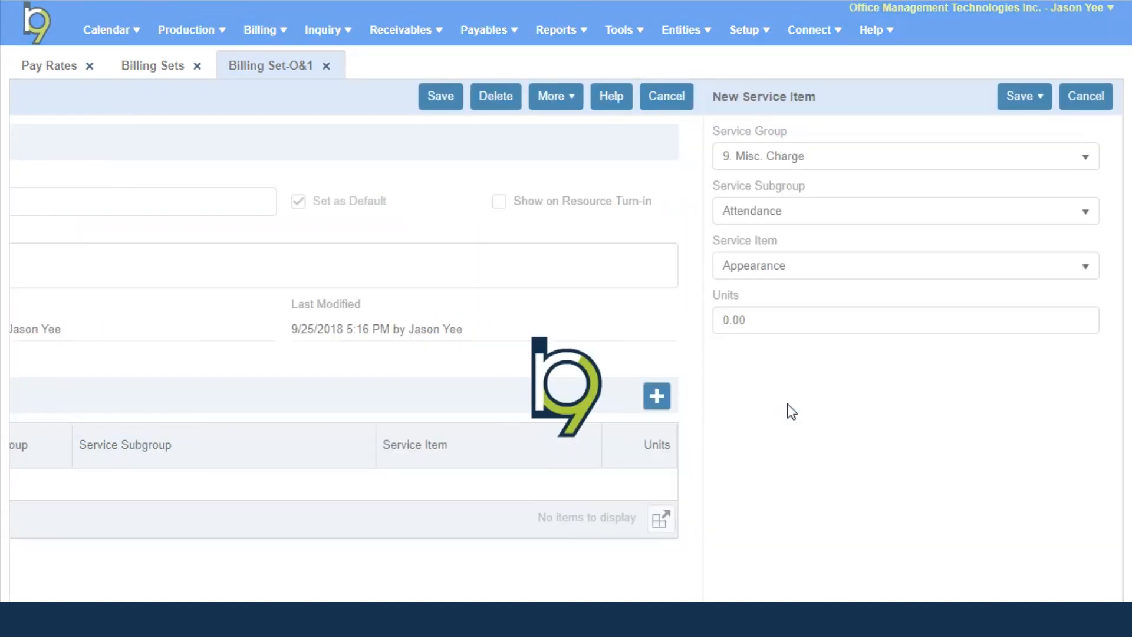
click(787, 158)
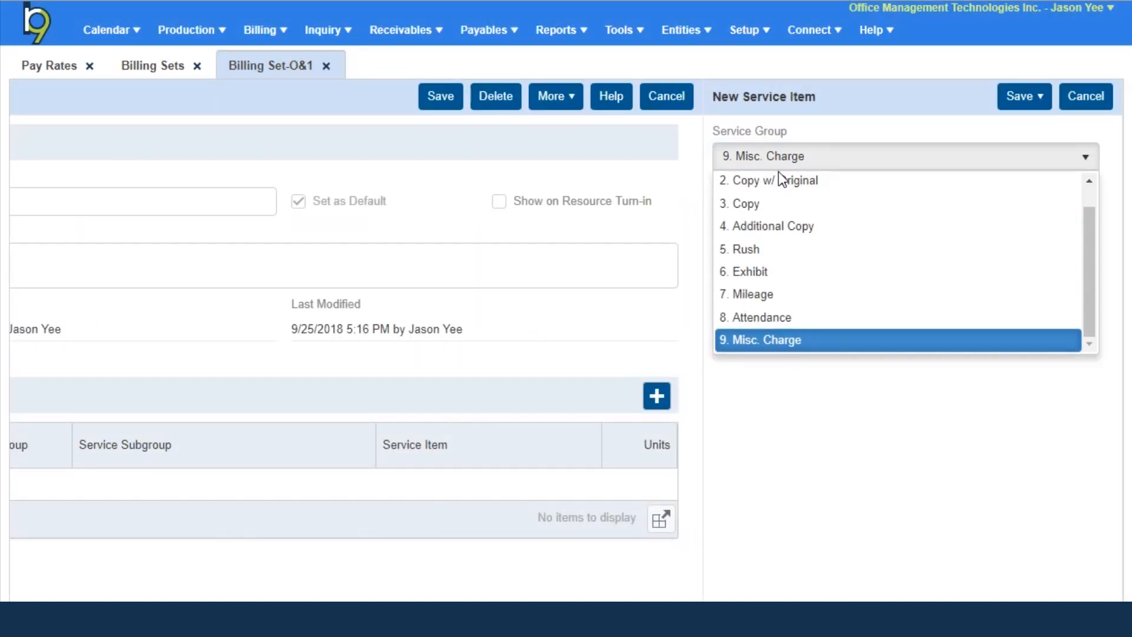
scroll(774, 189, up, 1)
click(773, 184)
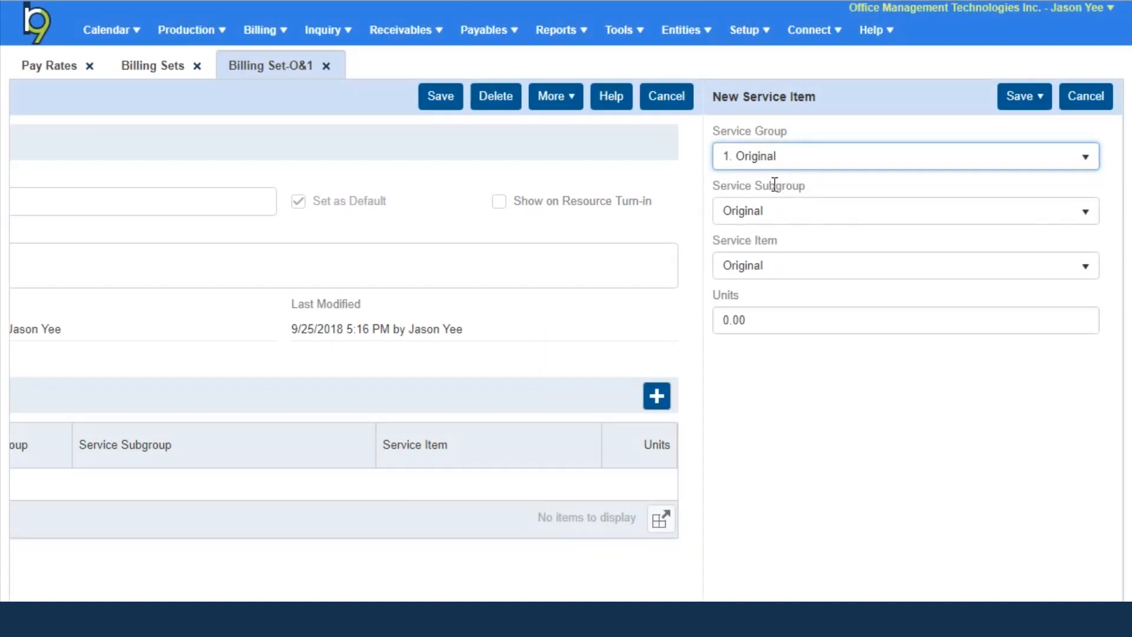
click(770, 317)
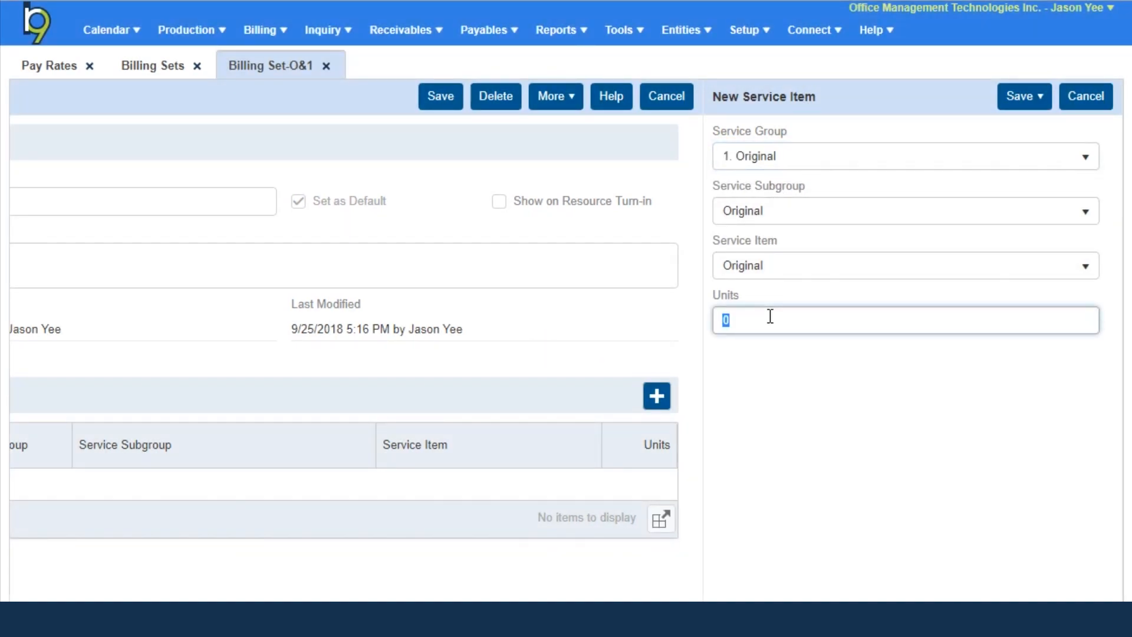
text(1)
click(1013, 114)
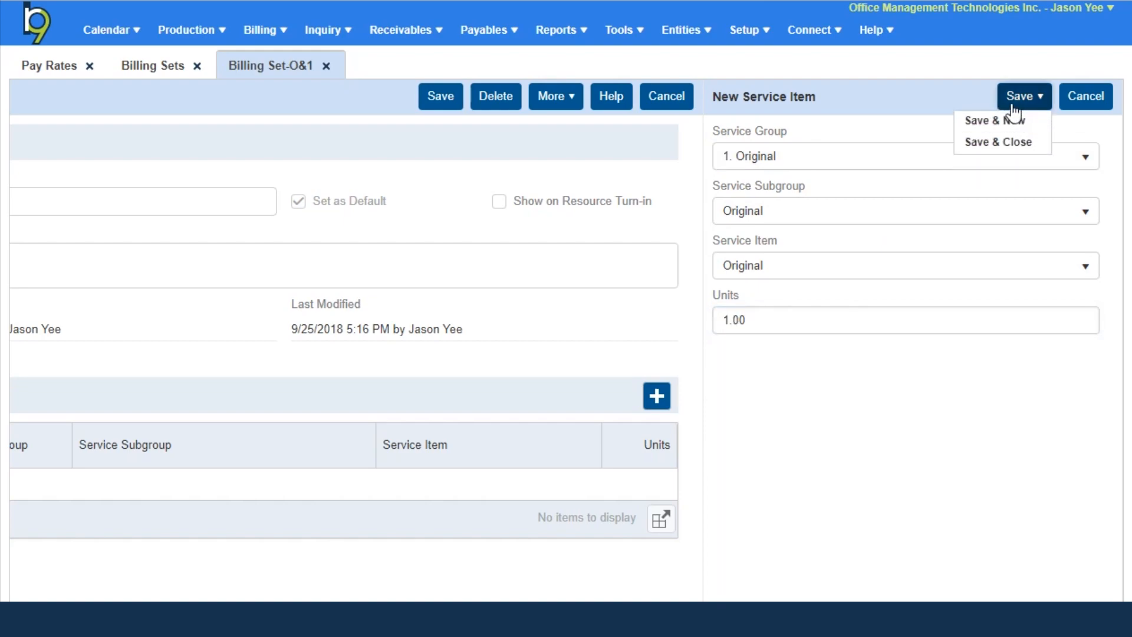
click(1011, 122)
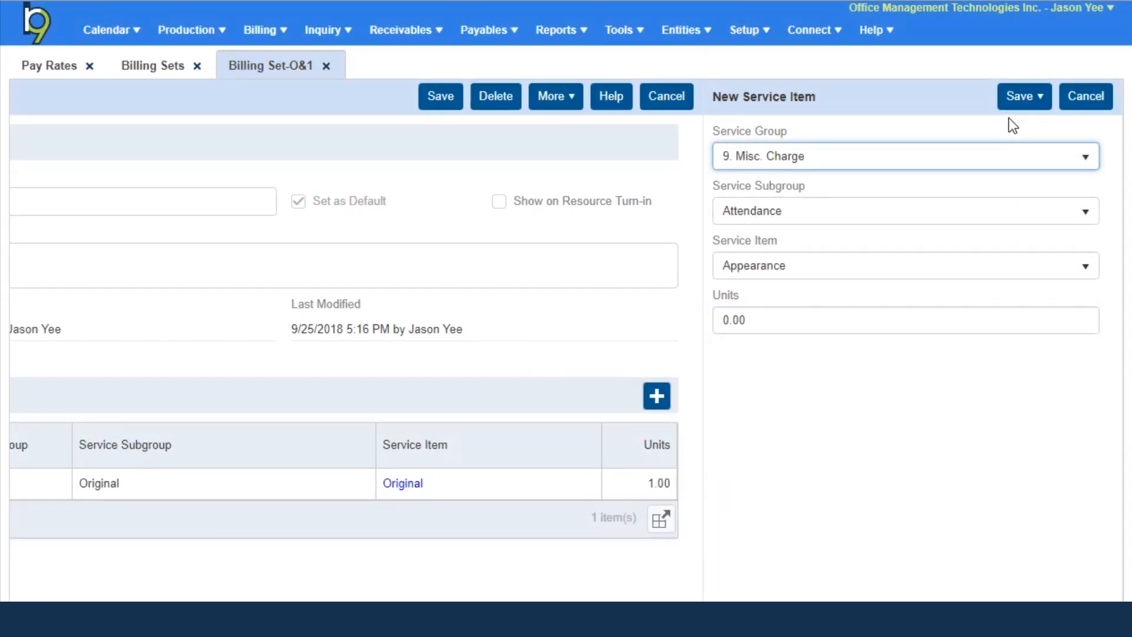
- Add the Copy w/ Original service item from group 2 with 1 unit, and save it ready for another entry
click(898, 171)
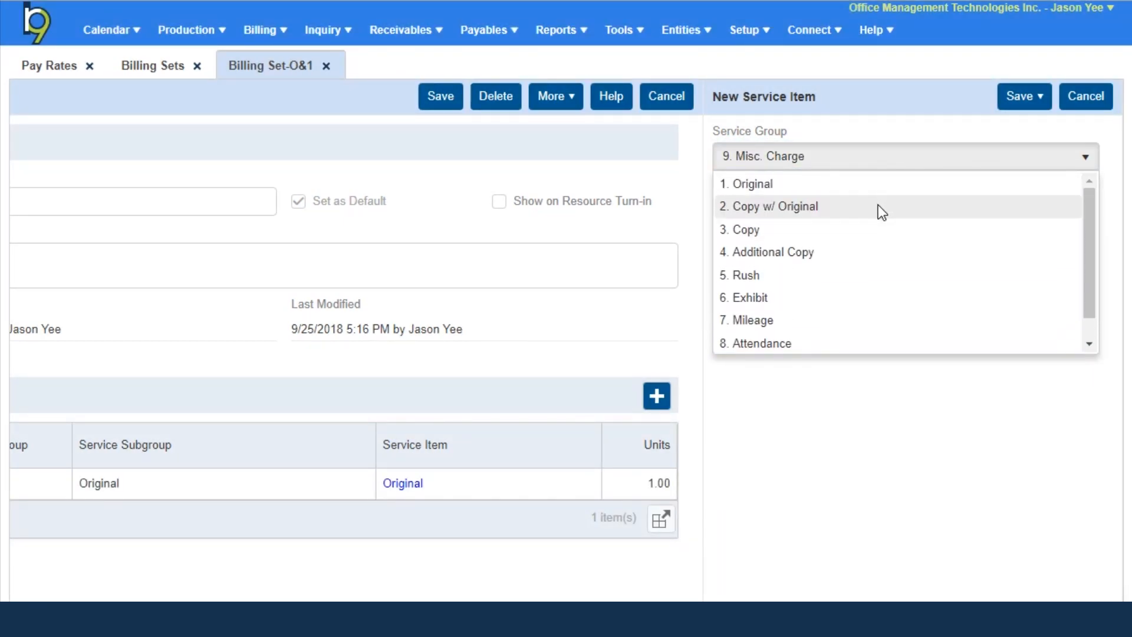
click(882, 207)
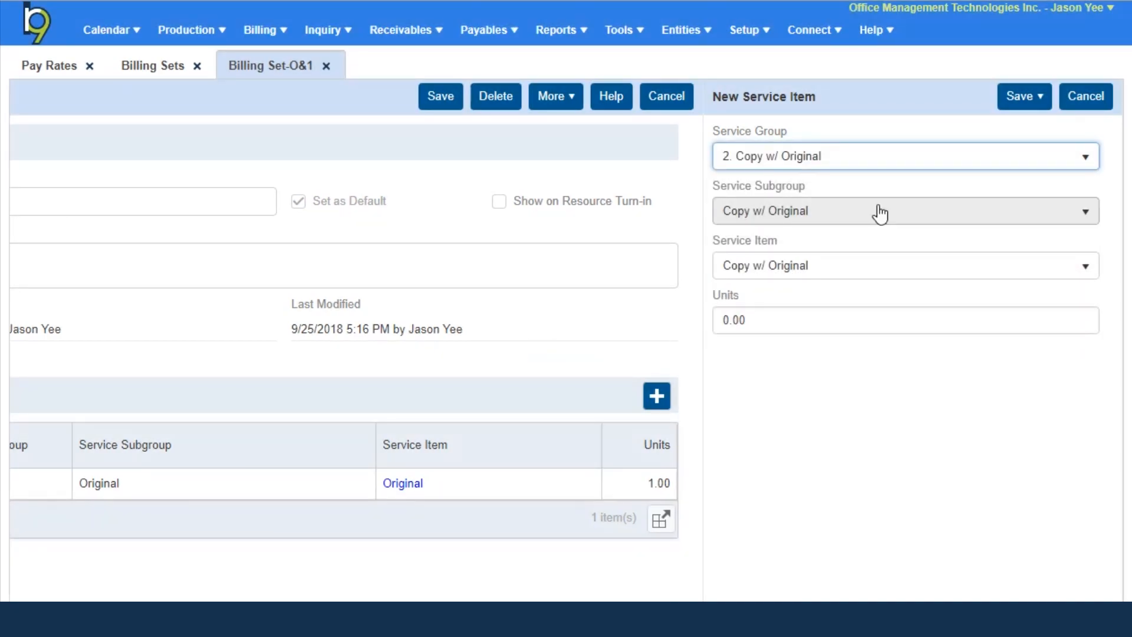
click(788, 321)
text(1)
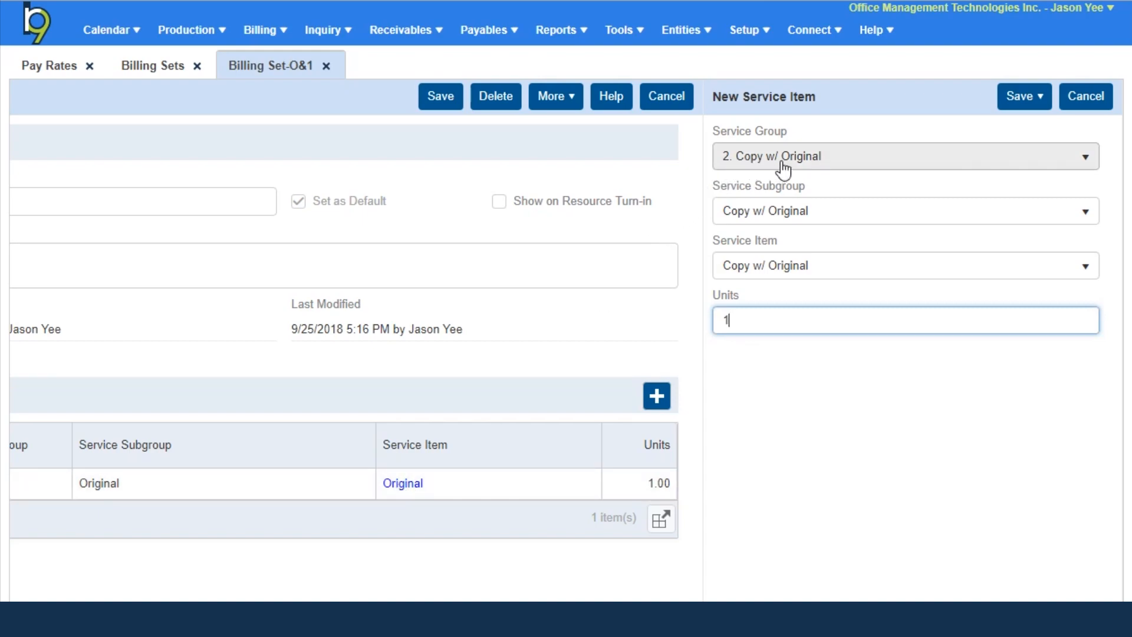
click(1023, 111)
click(1018, 120)
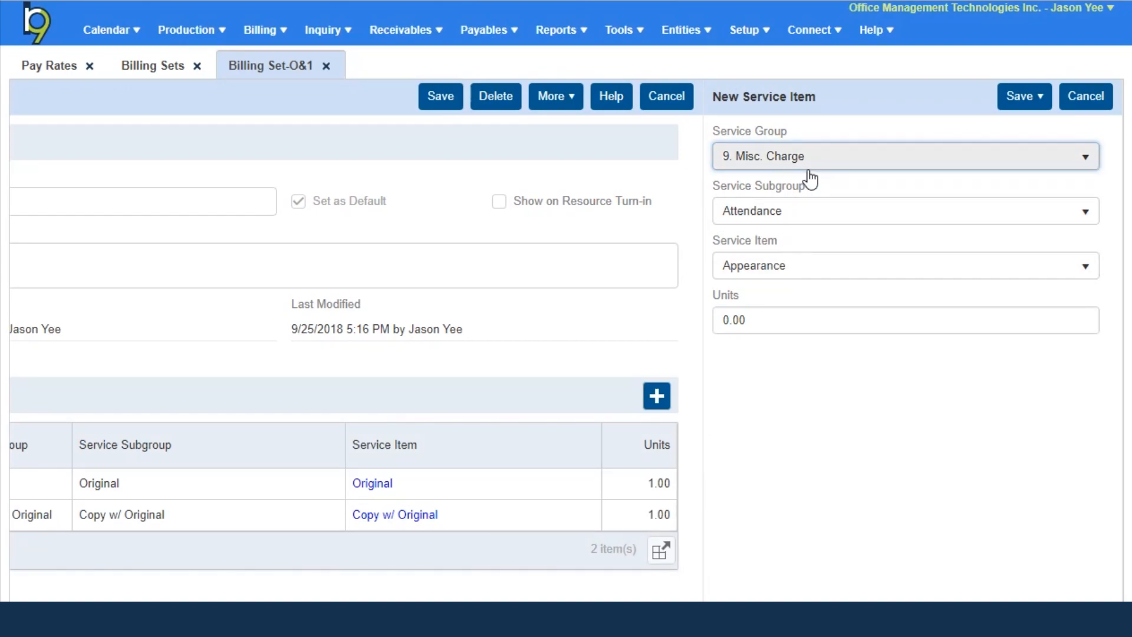
- Add the Exhibit service item from group 6 with 1 unit, and save it ready for another entry
click(799, 165)
click(787, 272)
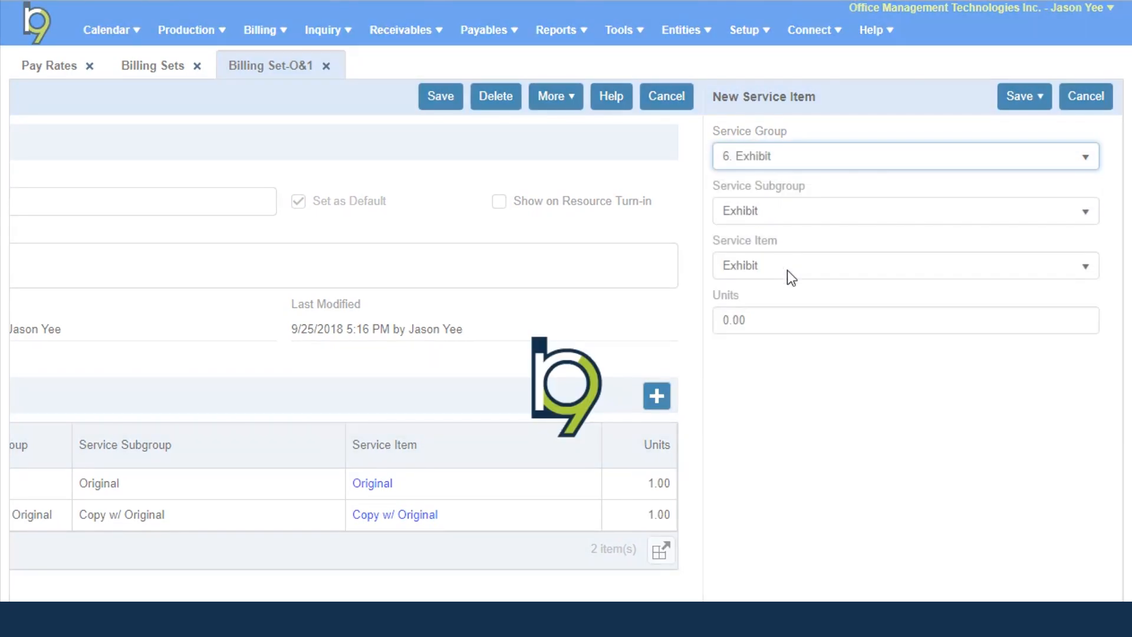
click(774, 321)
text(1)
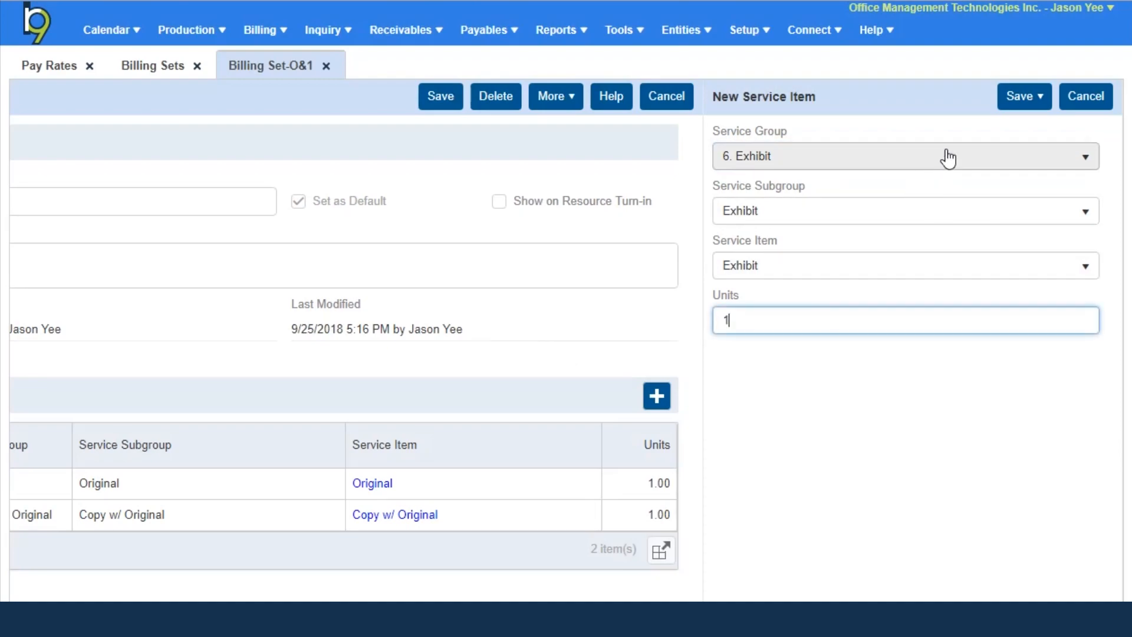
click(1019, 96)
click(1015, 121)
- Add the Half Day Per Diem service item from group 8. Attendance with 1 unit, and save it ready for another entry
click(816, 160)
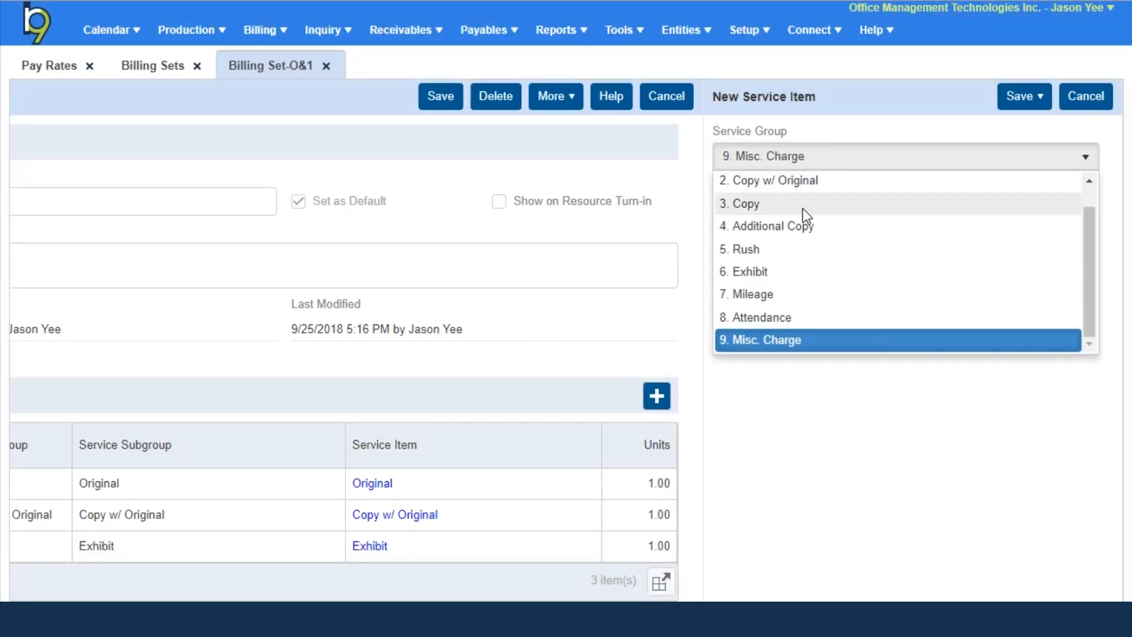
click(776, 316)
click(776, 268)
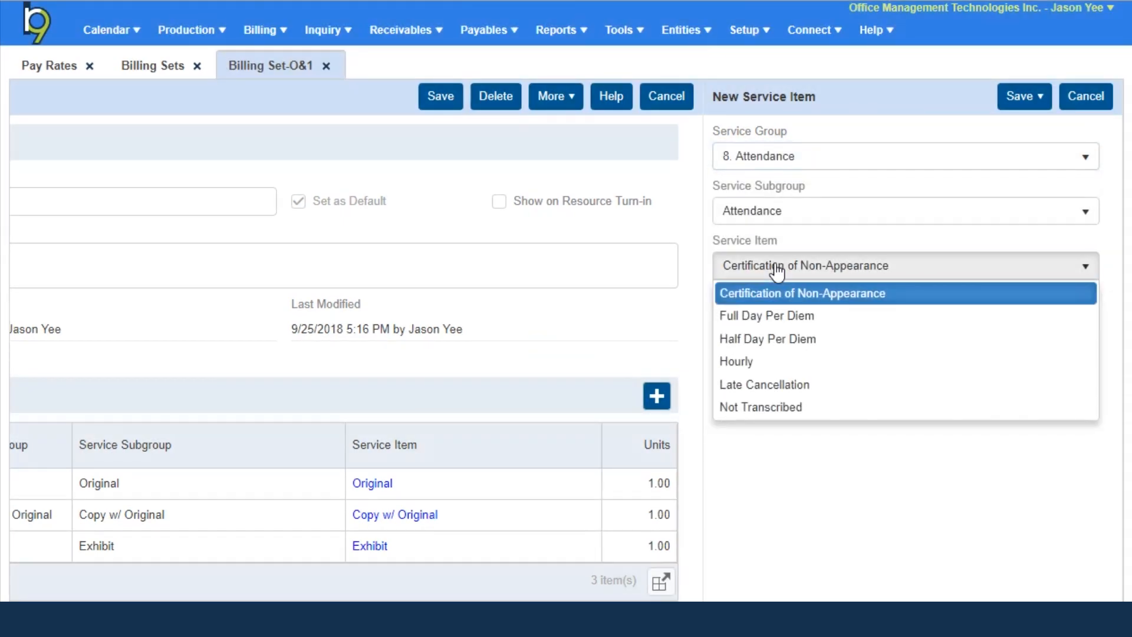
click(774, 336)
click(766, 322)
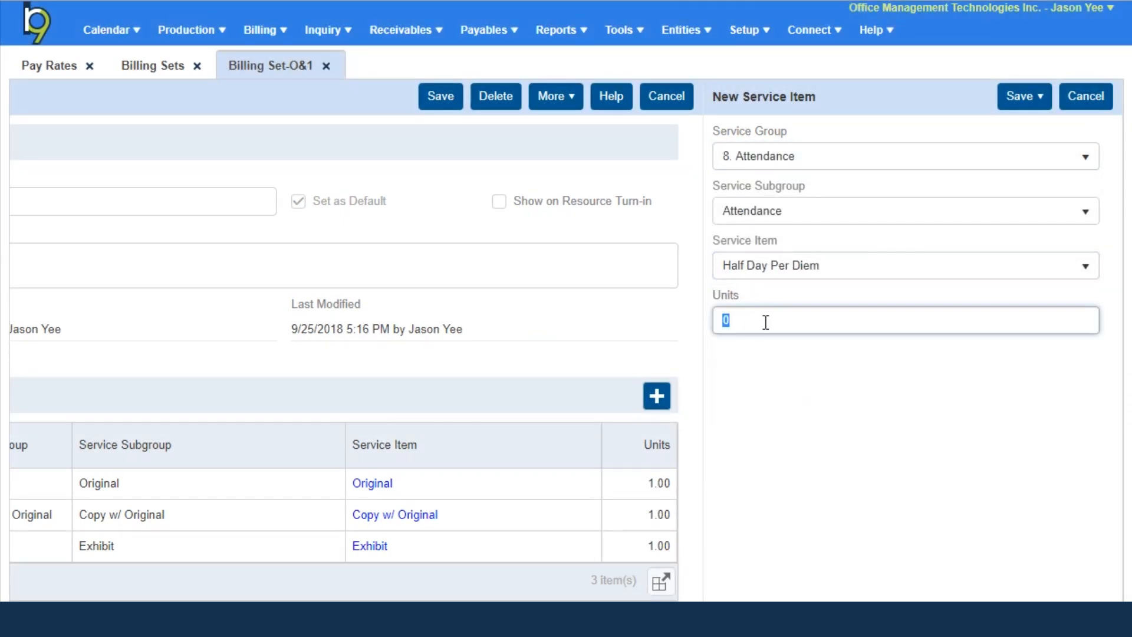
text(1)
click(1031, 106)
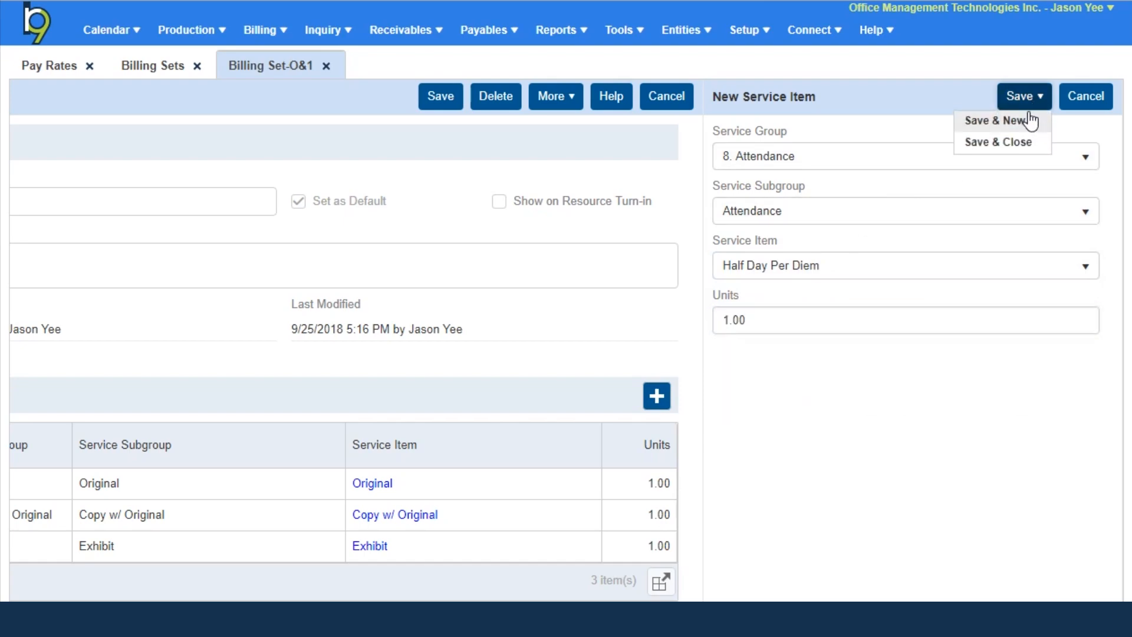
click(1027, 121)
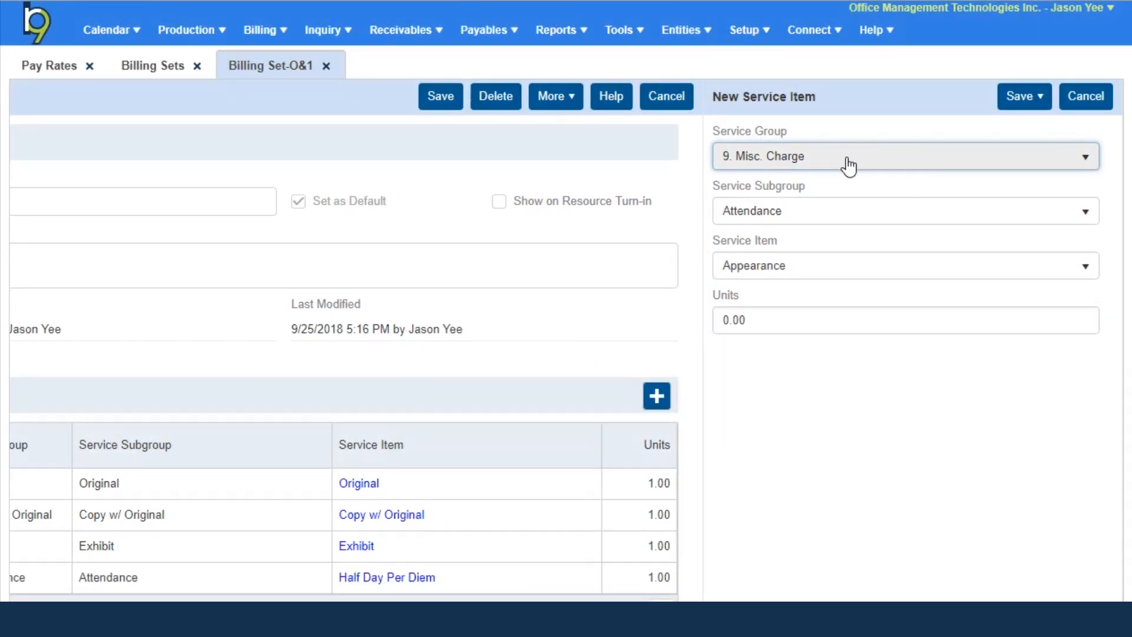
- Add the Full Day Per Diem service item from group 8. Attendance with 1 unit, and save it ready for another entry
click(845, 164)
click(778, 319)
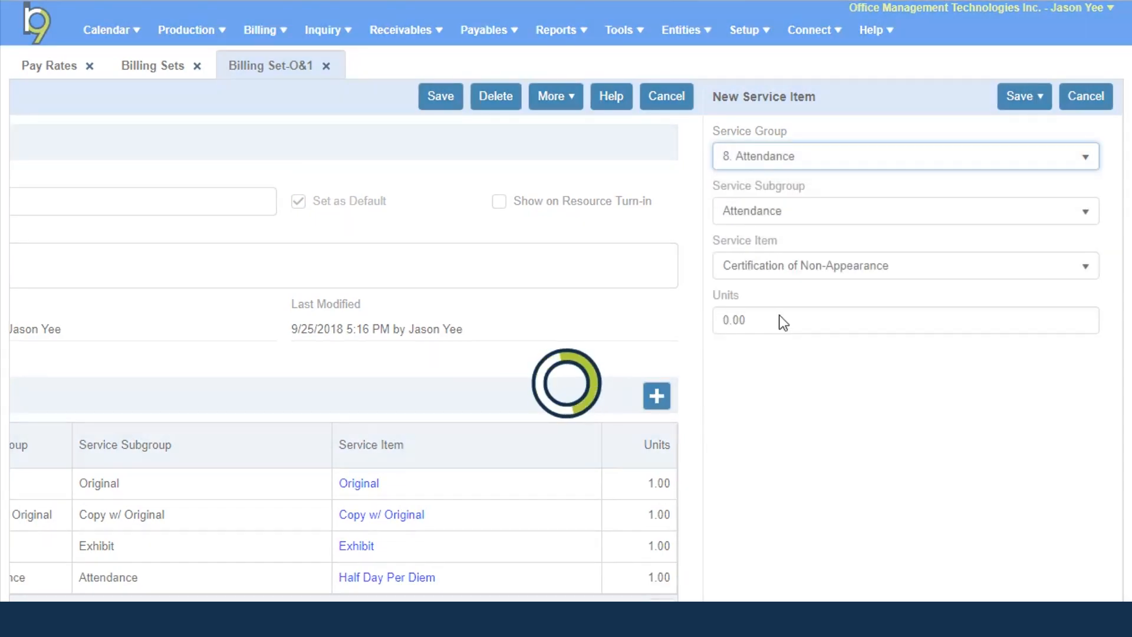
click(775, 272)
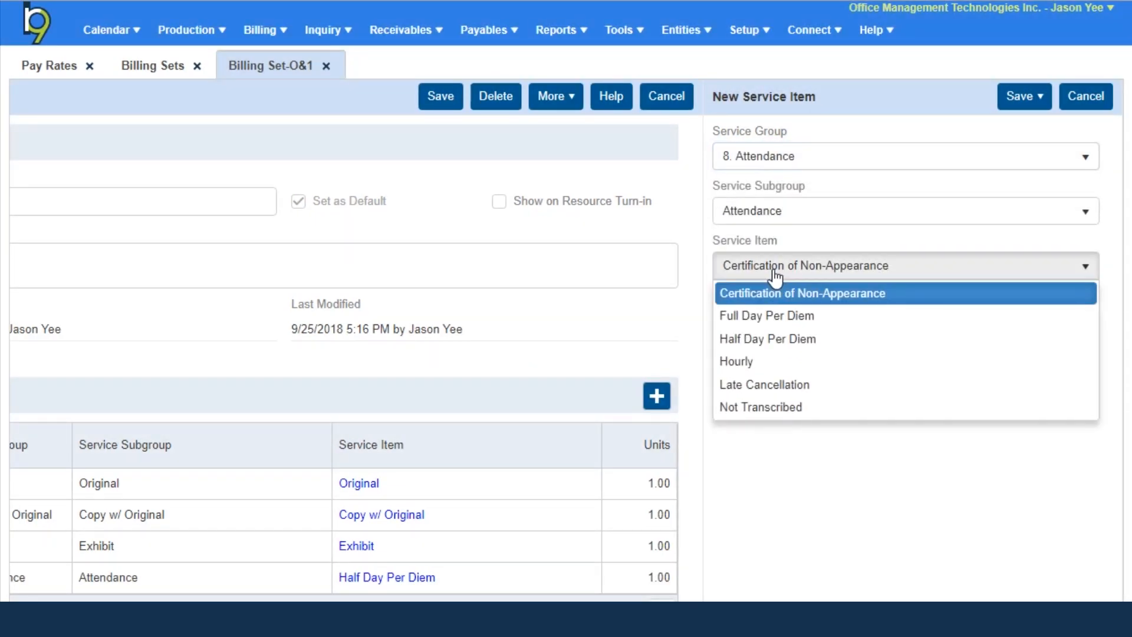
click(773, 314)
click(773, 321)
text(1)
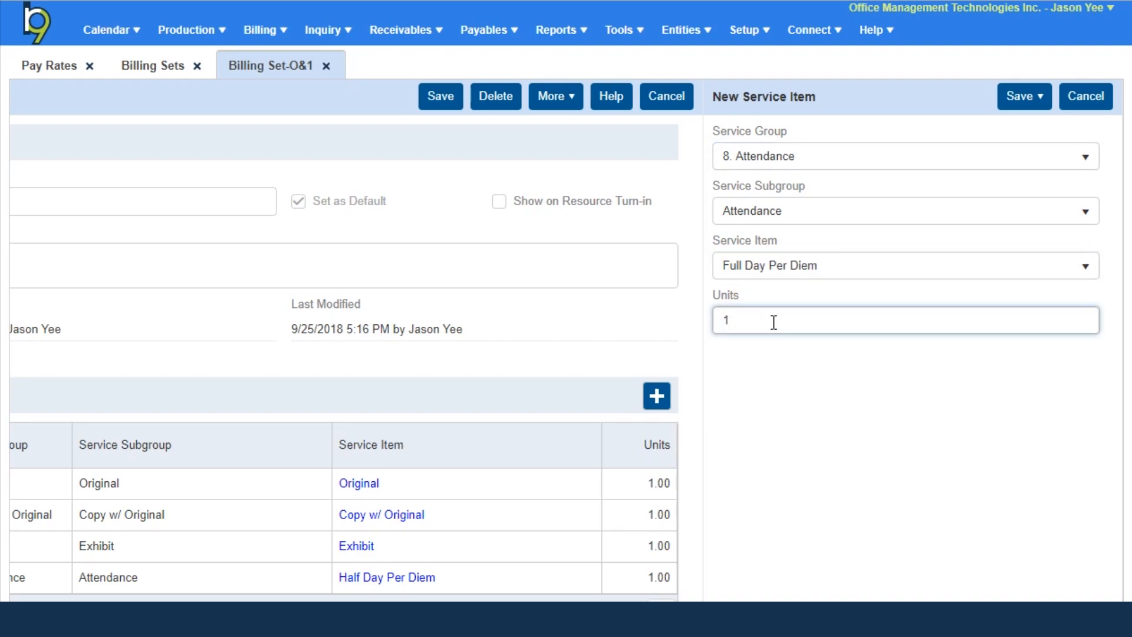
click(1009, 102)
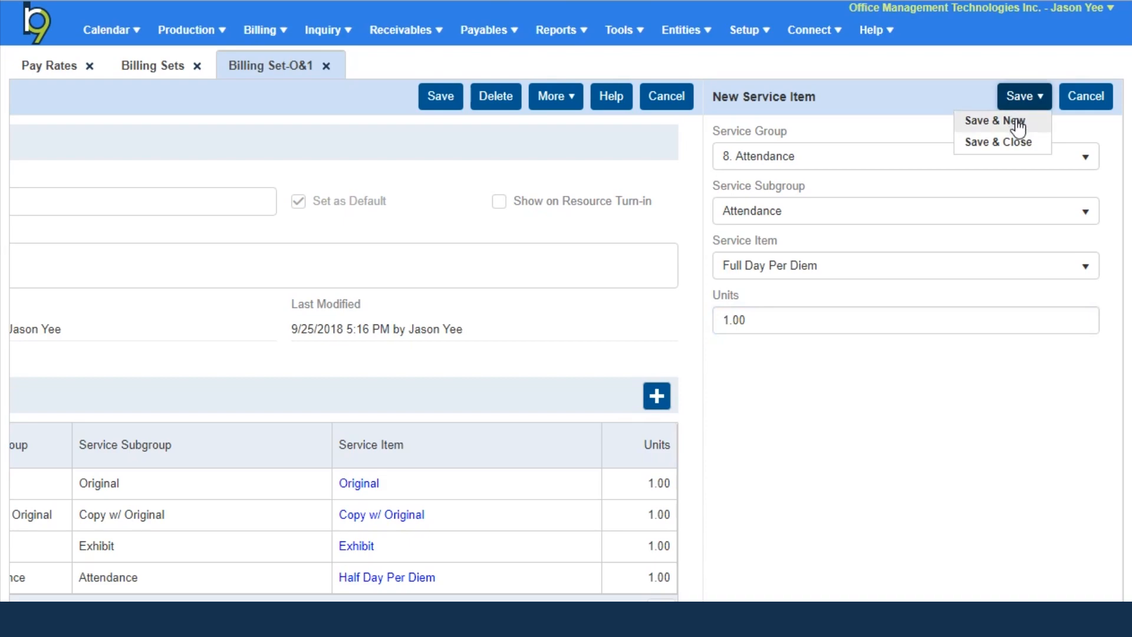
click(1016, 121)
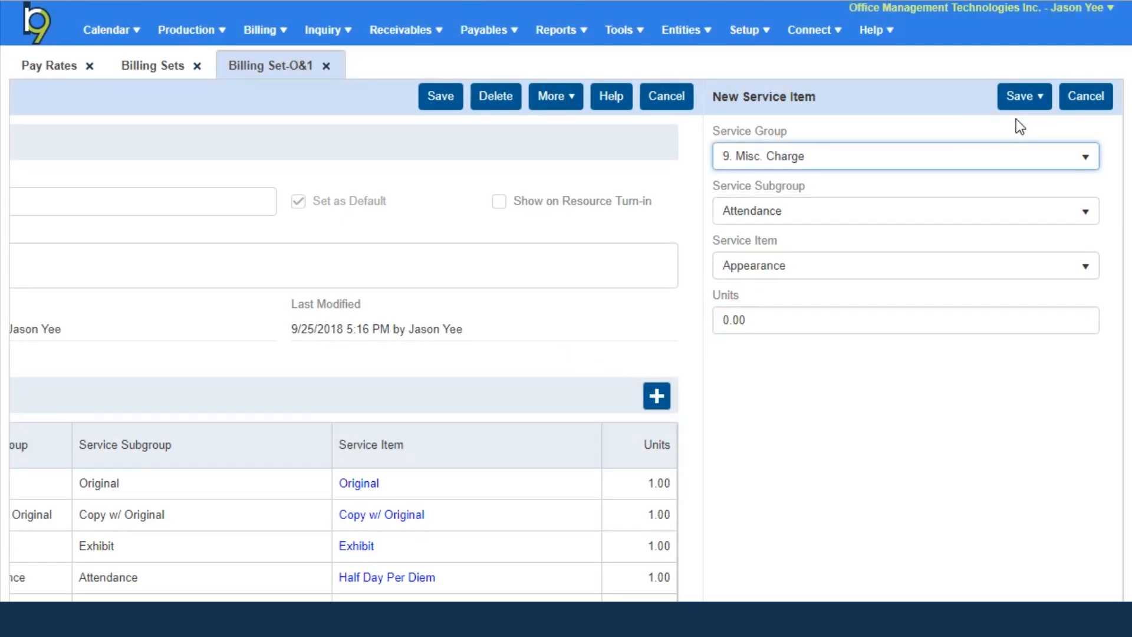
- Add the Hourly service item from group 8. Attendance with 1 unit, and save it ready for another entry
click(935, 157)
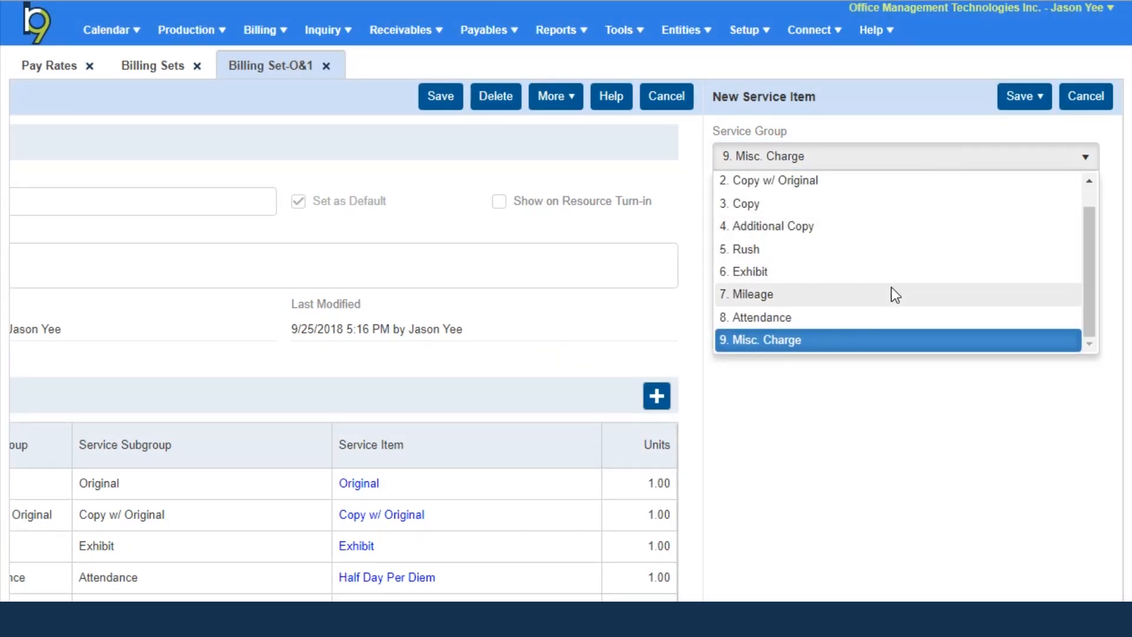
click(887, 317)
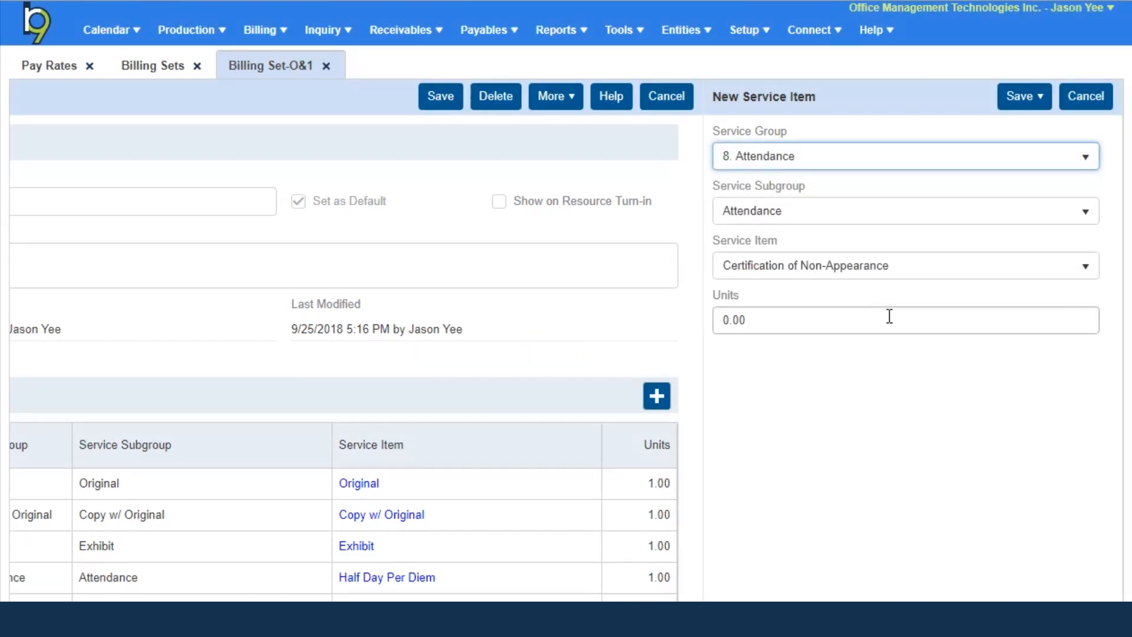
click(873, 275)
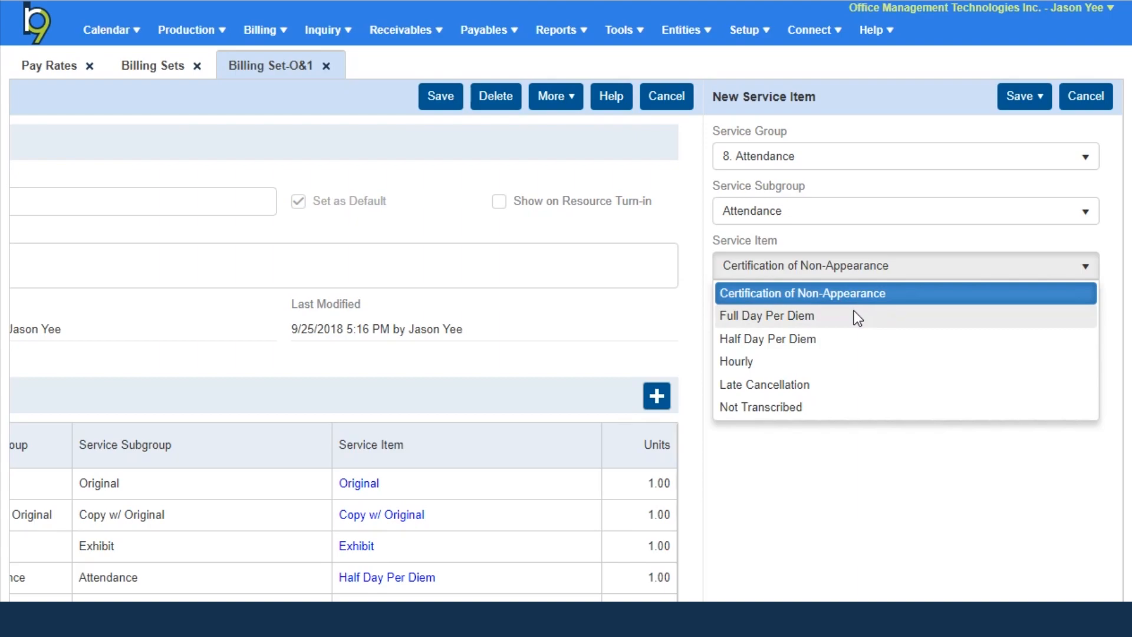
click(845, 359)
click(824, 329)
text(1)
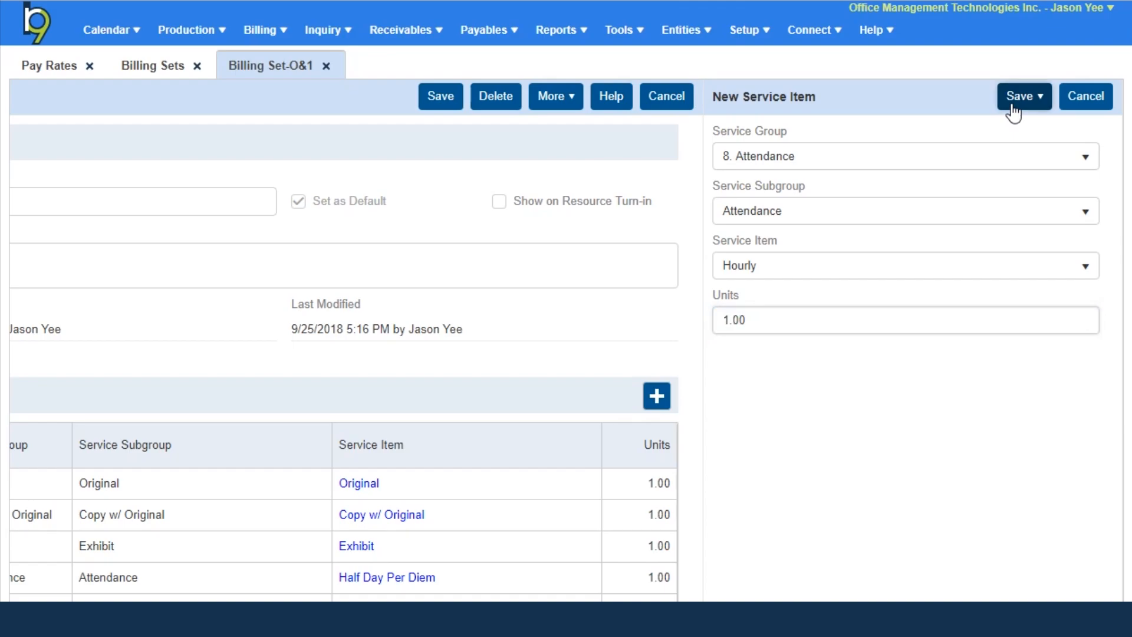
click(1013, 99)
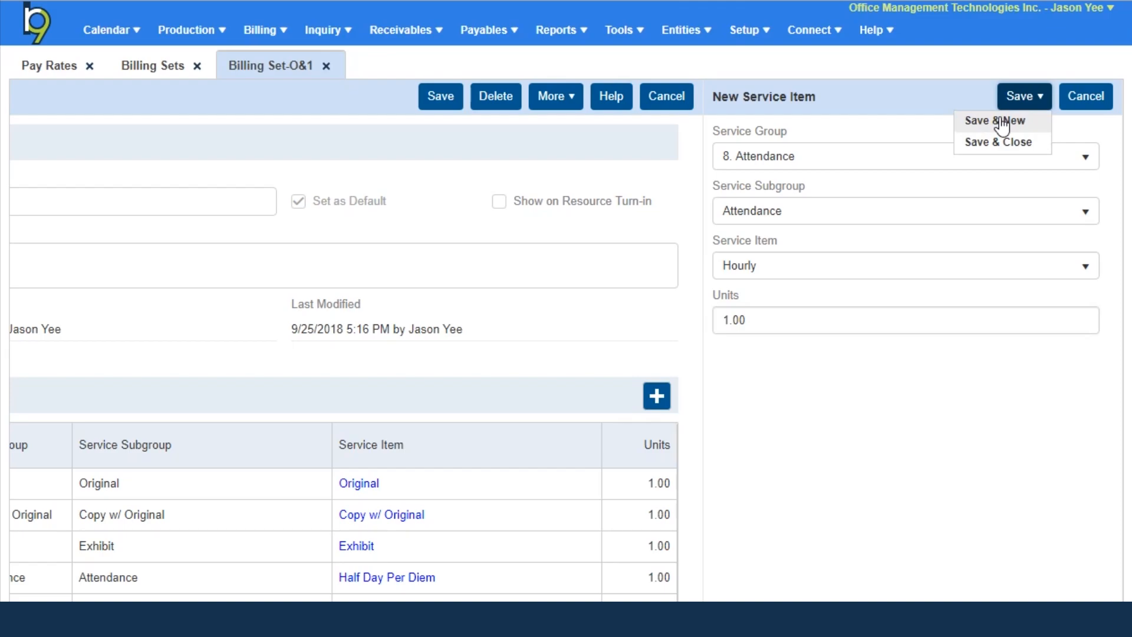
click(1002, 123)
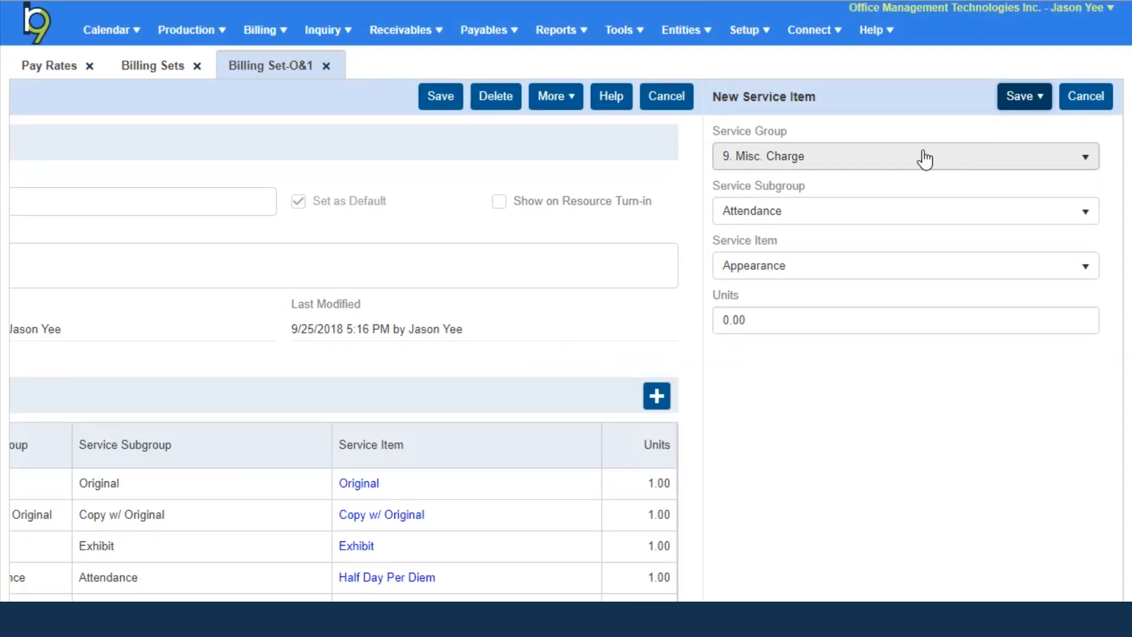
- Add the Rough Draft service item from the Production subgroup of 9. Misc. Charge with 1 unit, and save it ready for another entry
click(801, 218)
click(793, 397)
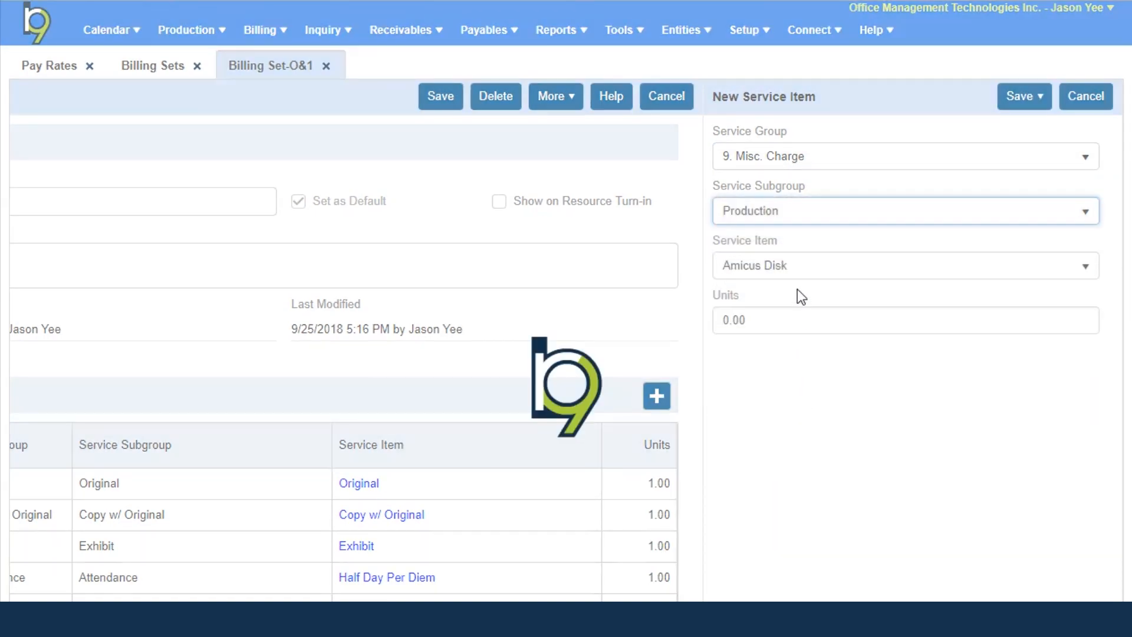
click(799, 268)
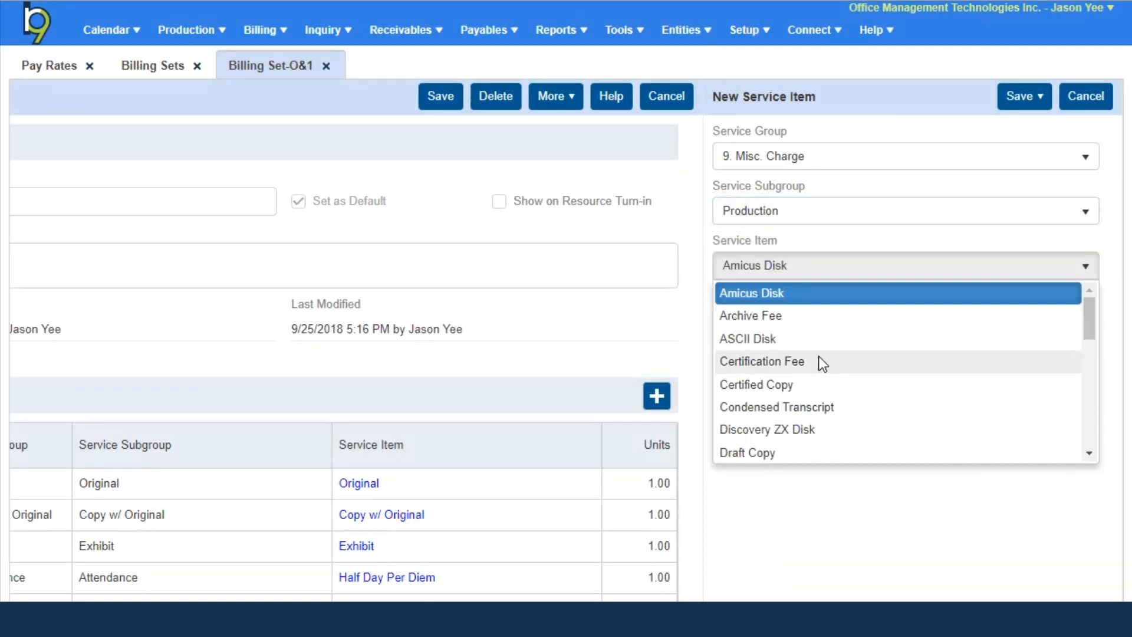
click(1089, 433)
click(1088, 433)
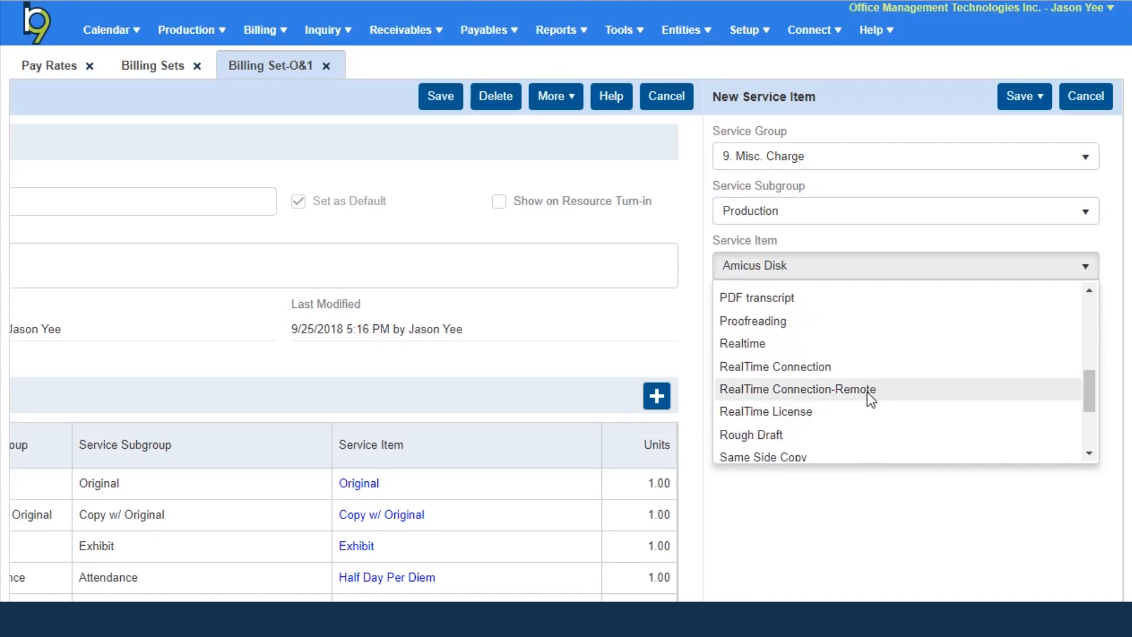
click(837, 434)
click(824, 320)
text(1)
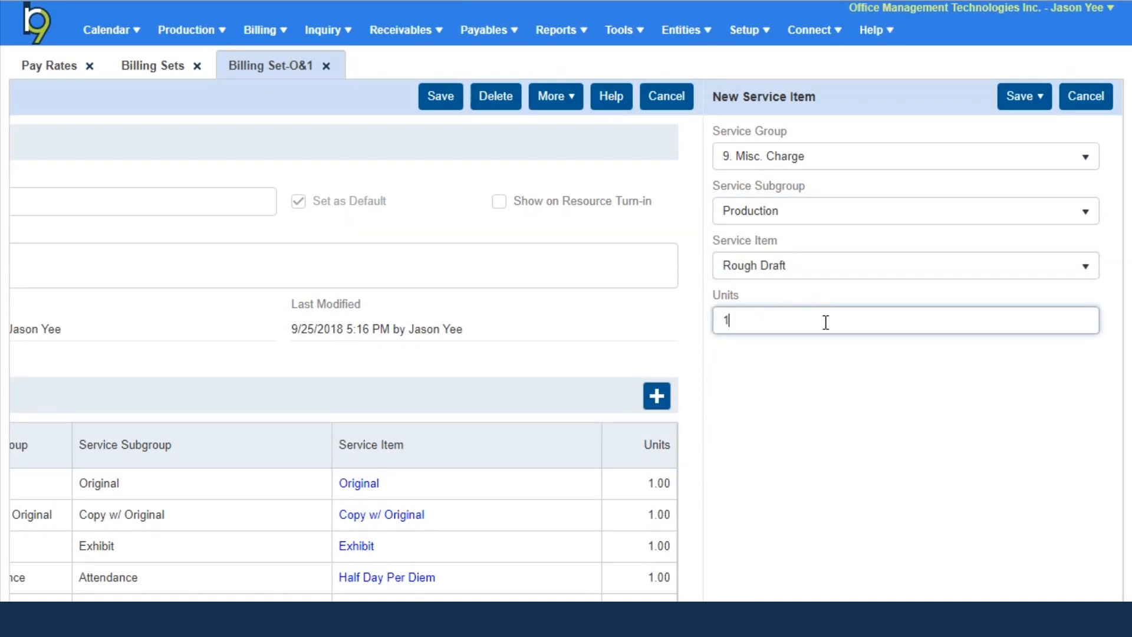
click(1024, 105)
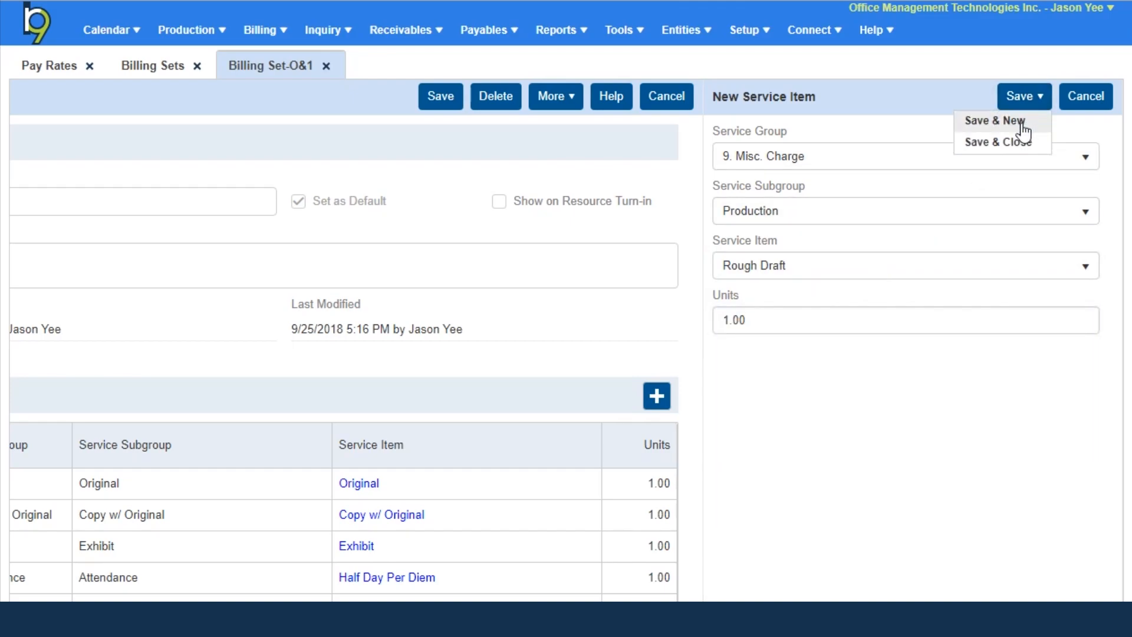
click(1022, 123)
- Add the FedEx service item from the Delivery subgroup of 9. Misc. Charge with 1 unit, and save it ready for another entry
click(814, 214)
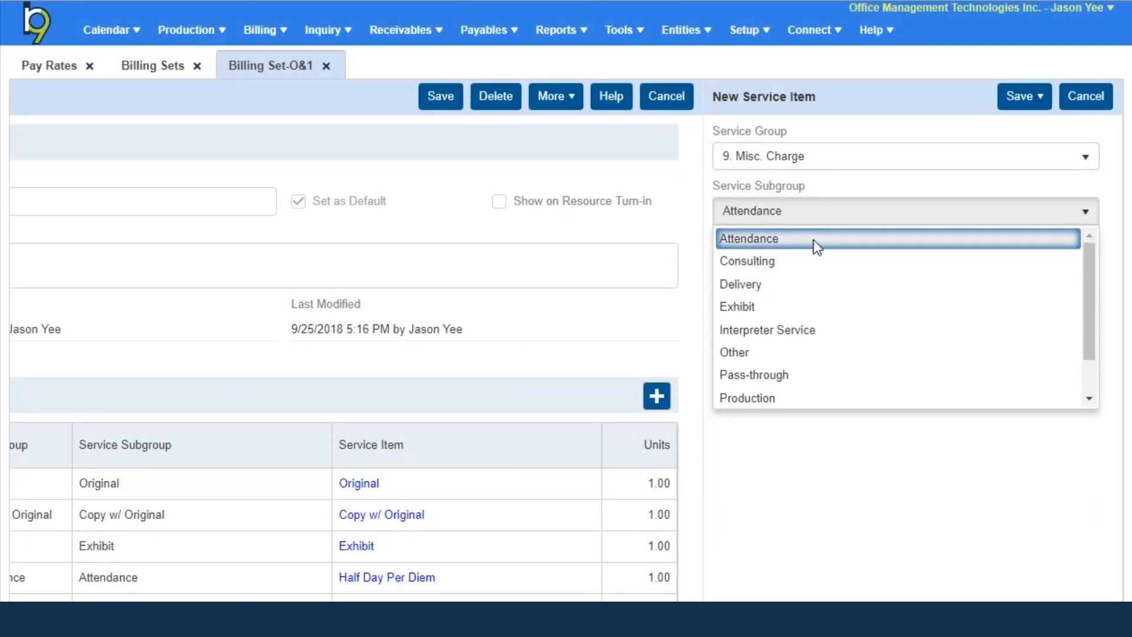
click(811, 281)
click(815, 276)
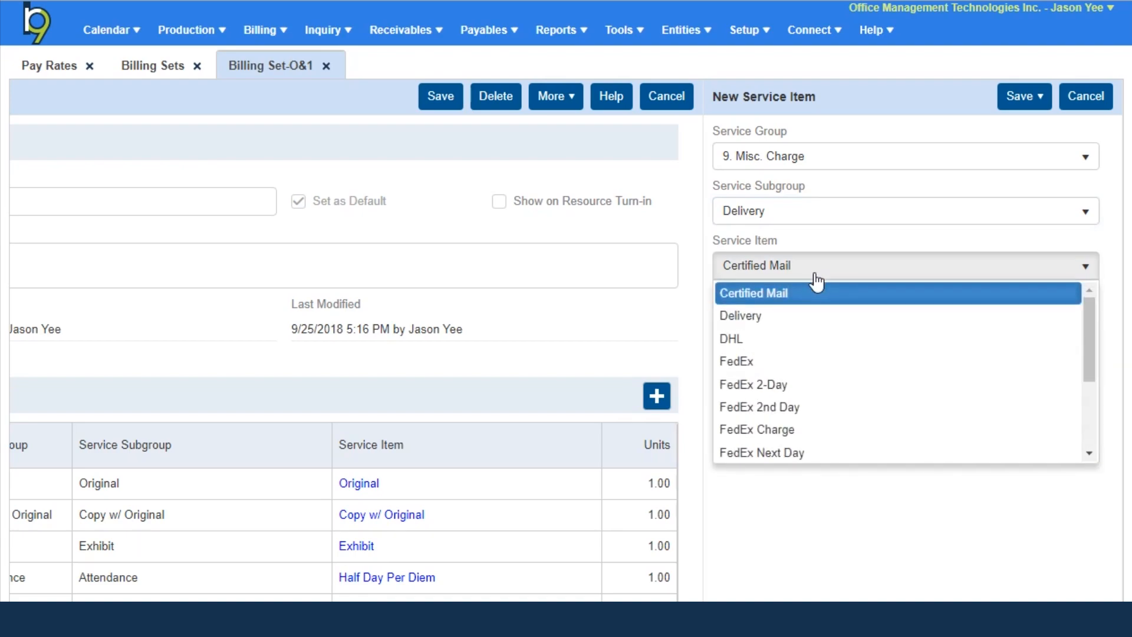
click(791, 358)
click(800, 329)
text(1)
click(1009, 105)
click(1015, 131)
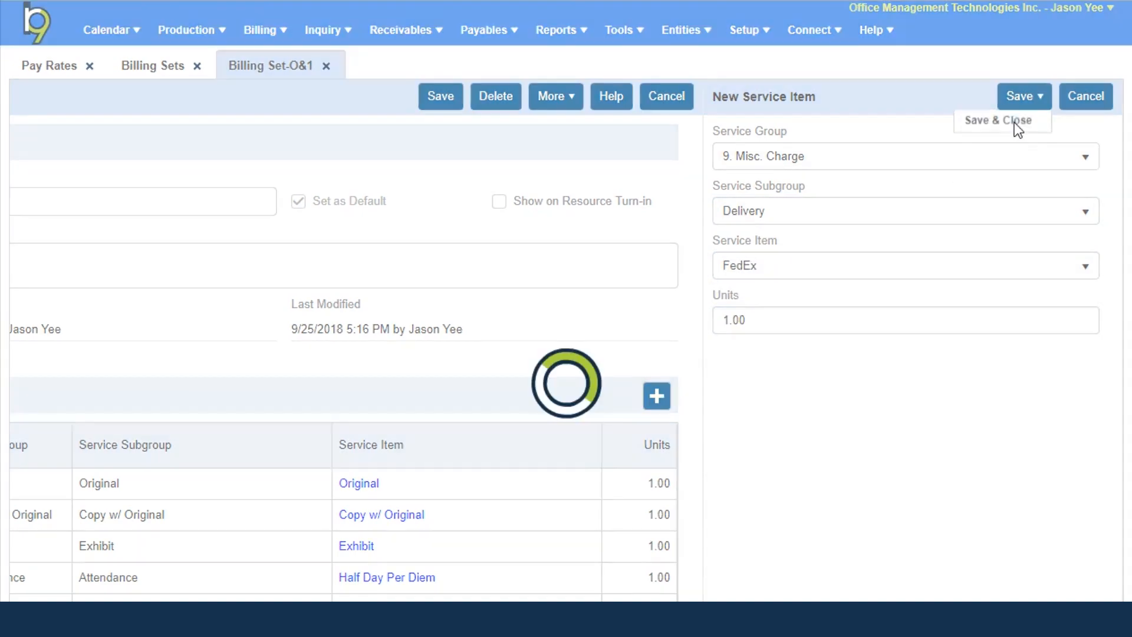
- Add the UPS service item from the Delivery subgroup of 9. Misc. Charge with 1 unit, and save it ready for another entry
click(814, 211)
click(790, 288)
click(889, 262)
scroll(832, 380, down, 2)
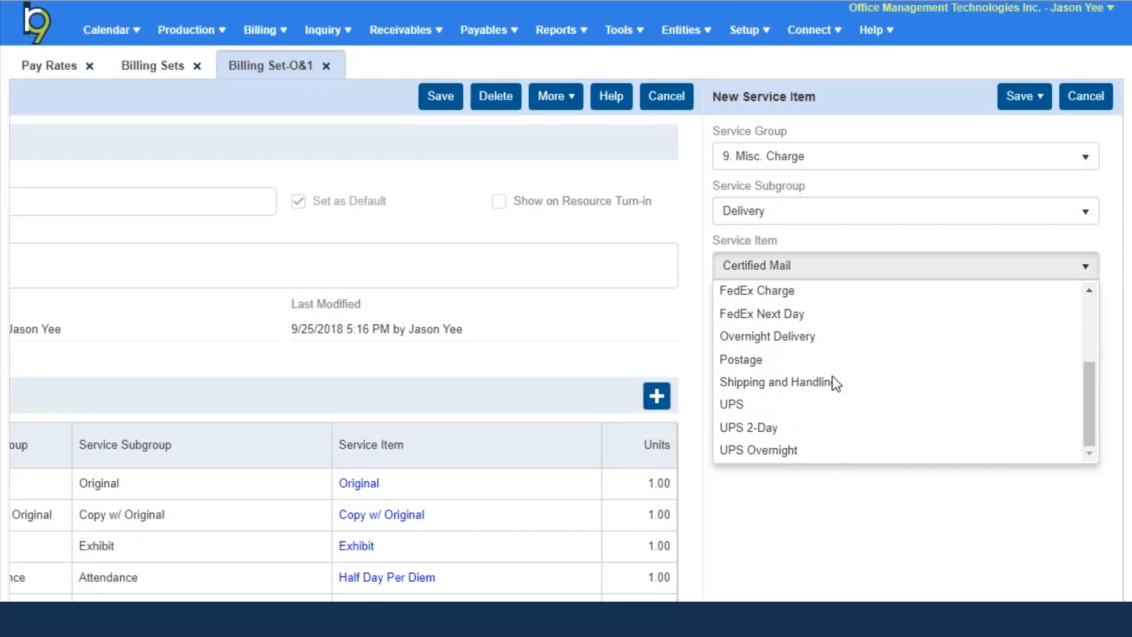
click(822, 406)
click(821, 322)
text(1)
click(1019, 97)
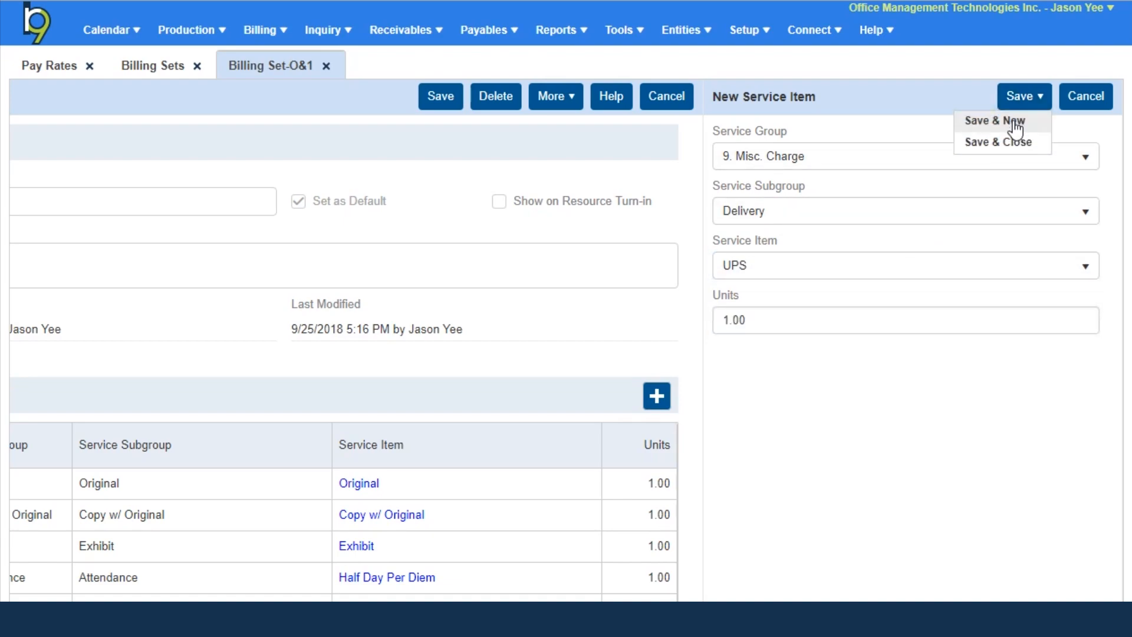
click(1014, 121)
- Add the Shipping and Handling service item from the Delivery subgroup of 9. Misc. Charge with 1 unit, and save and close the entry
click(822, 210)
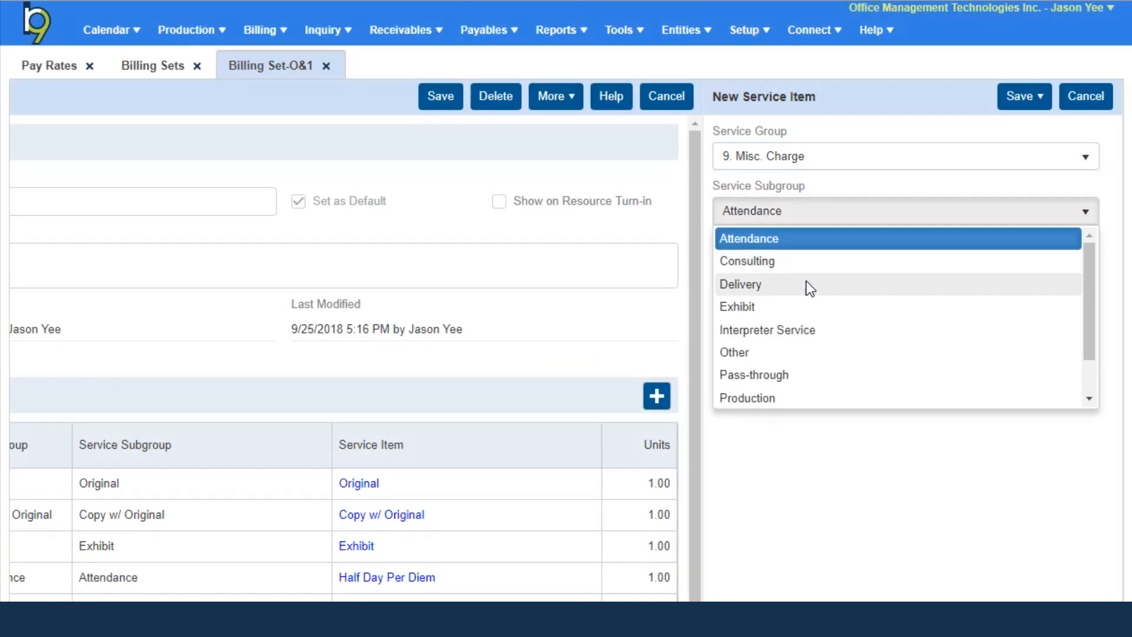
click(809, 285)
click(816, 275)
scroll(811, 370, down, 3)
click(809, 382)
click(795, 325)
text(1)
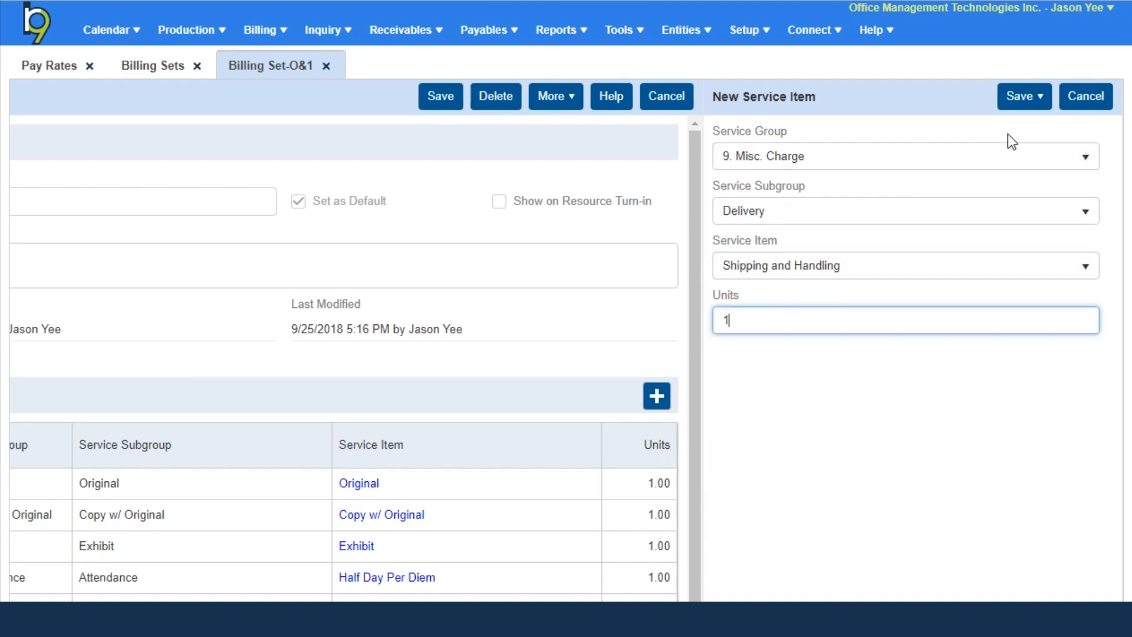
click(1024, 112)
click(1018, 141)
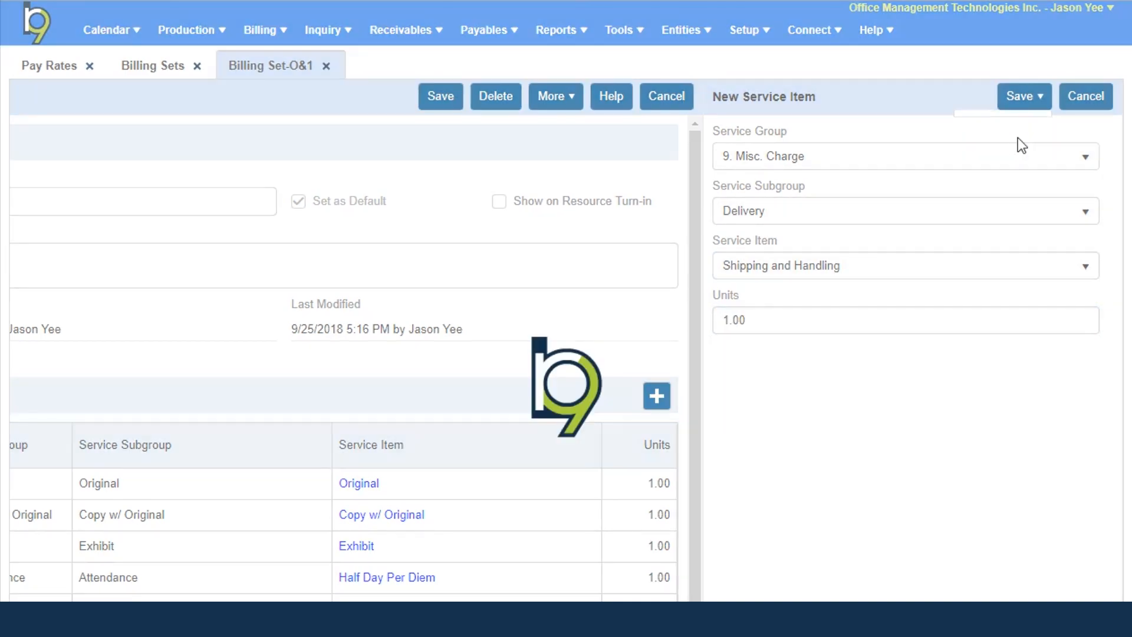
scroll(544, 522, down, 1)
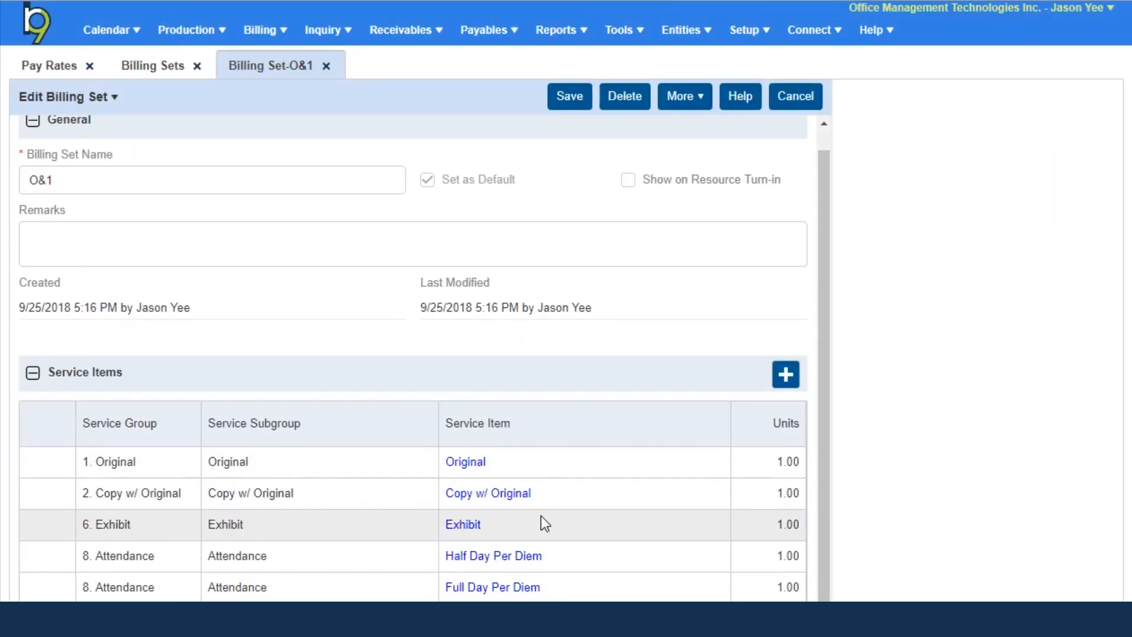